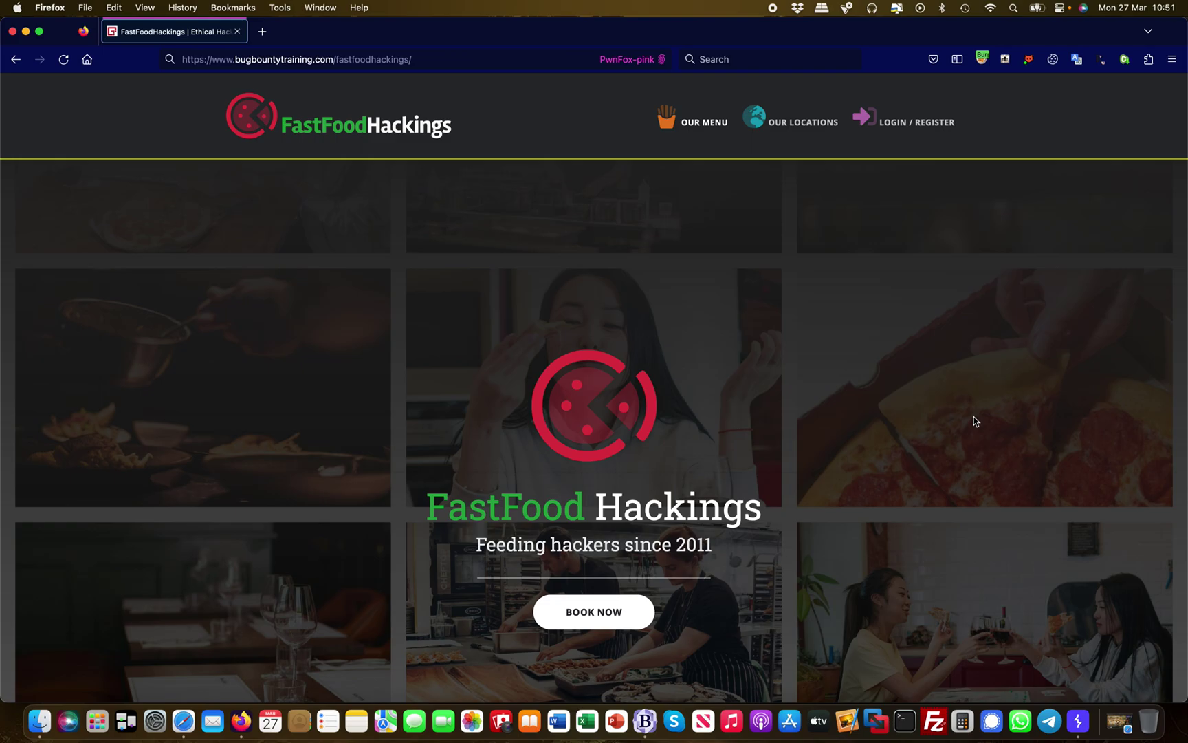
pyautogui.scroll(2, 975, 421)
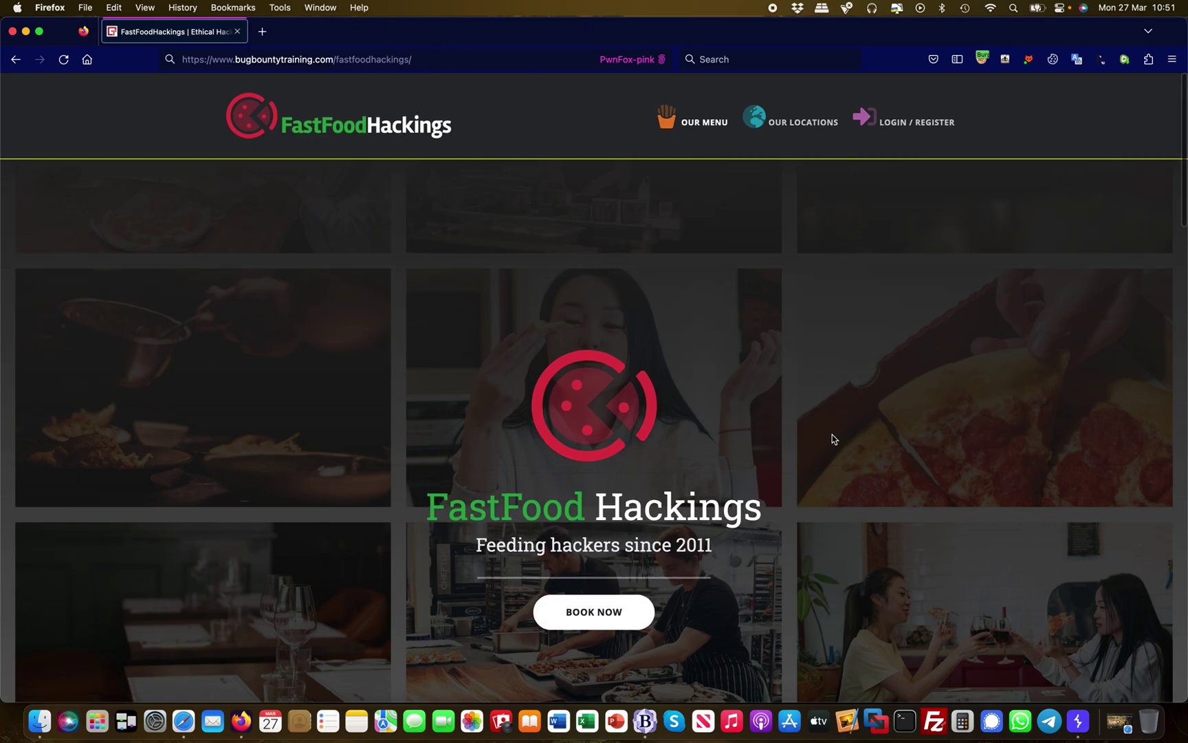
pyautogui.scroll(1, 832, 438)
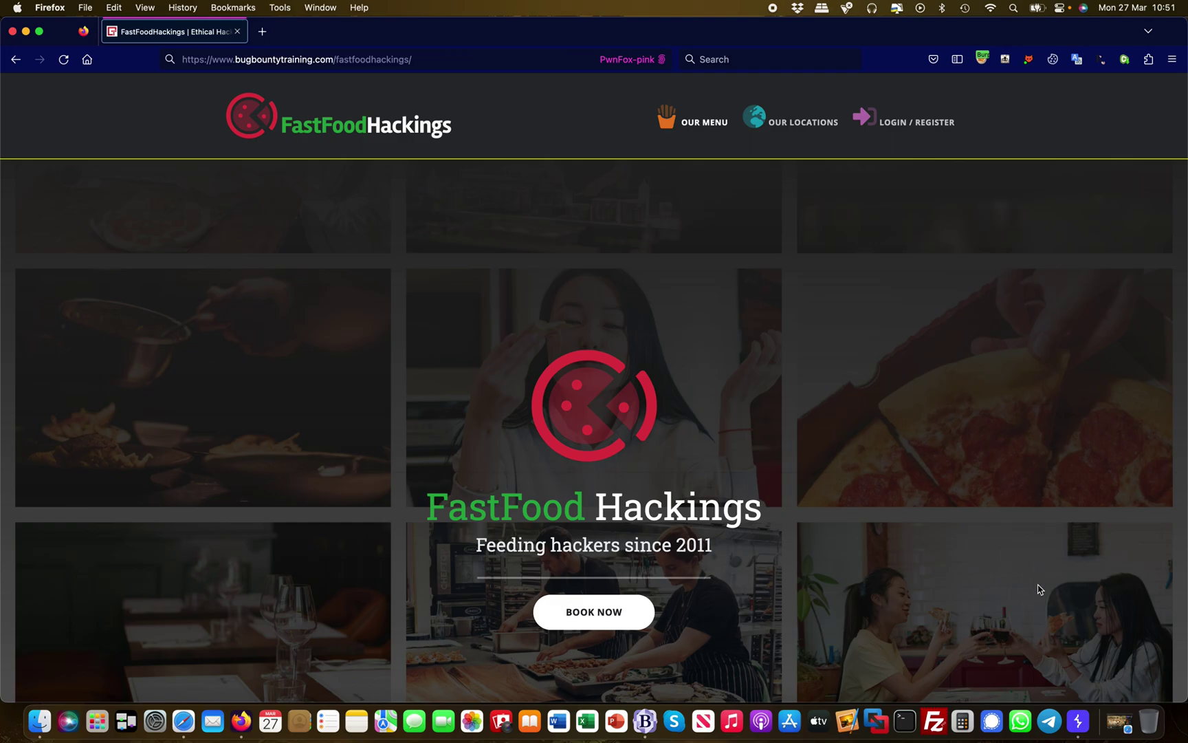
# Step: Send the custom-script.js request from Proxy HTTP history to a Repeater tab
pyautogui.click(1081, 710)
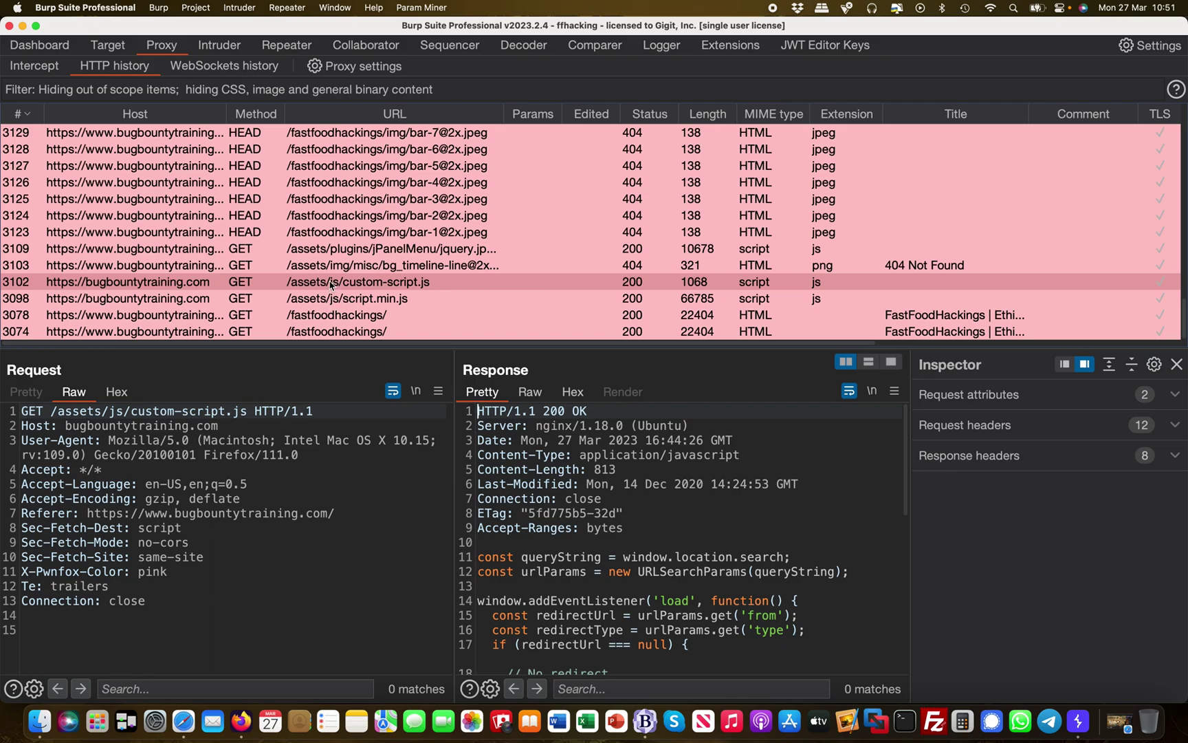
pyautogui.rightClick(353, 286)
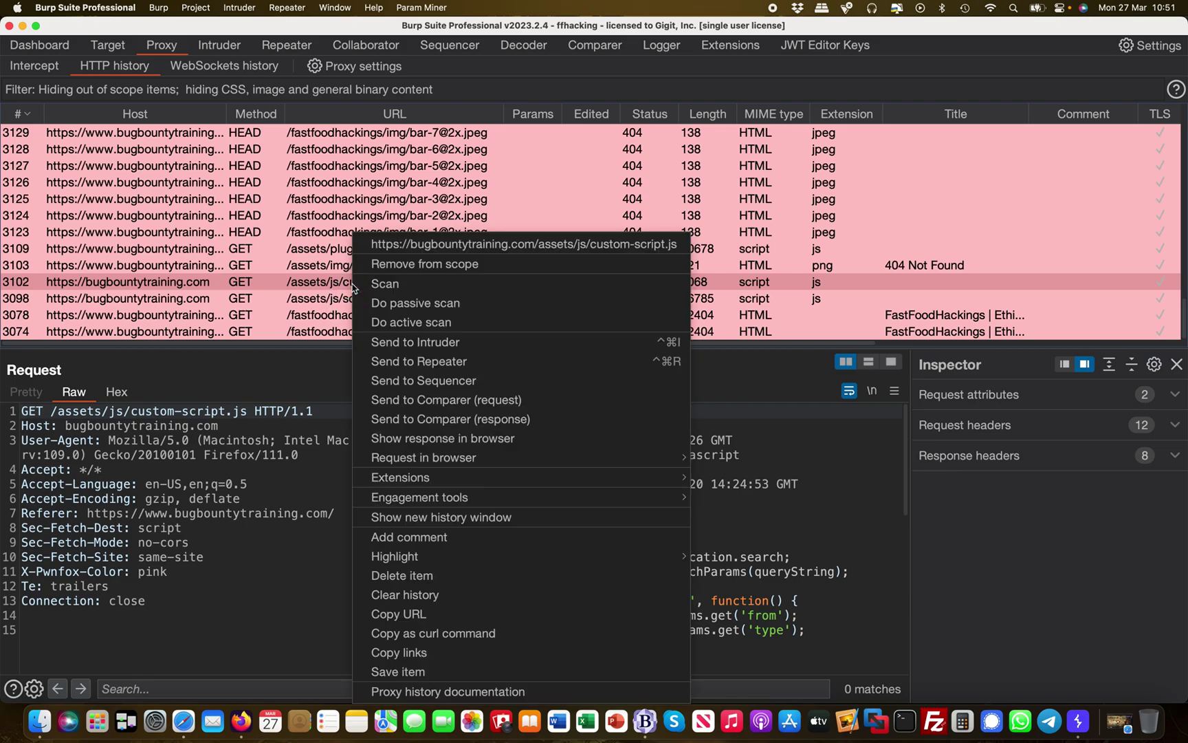
pyautogui.click(432, 360)
pyautogui.click(282, 48)
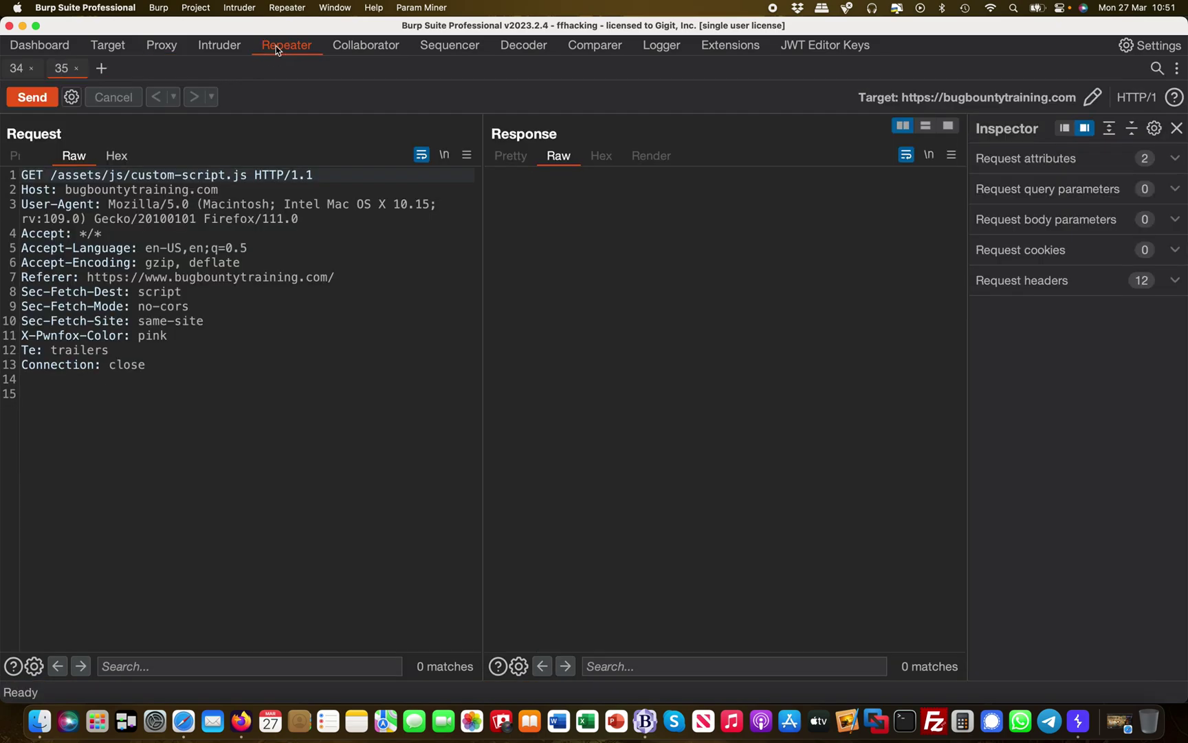
# Step: Resend custom-script.js and highlight 'from', 'getHashValue', 'redir' and 'type' in the response
pyautogui.click(33, 98)
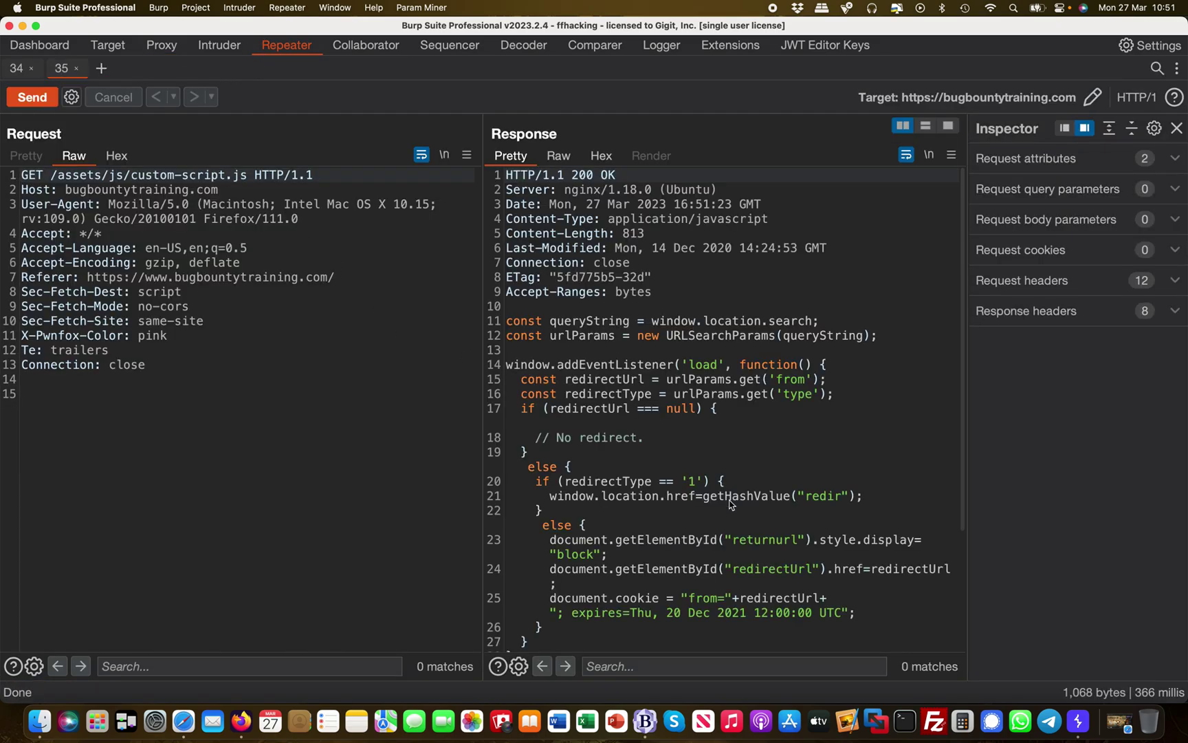
pyautogui.scroll(-5, 731, 505)
pyautogui.scroll(3, 729, 506)
pyautogui.scroll(2, 730, 505)
pyautogui.doubleClick(794, 382)
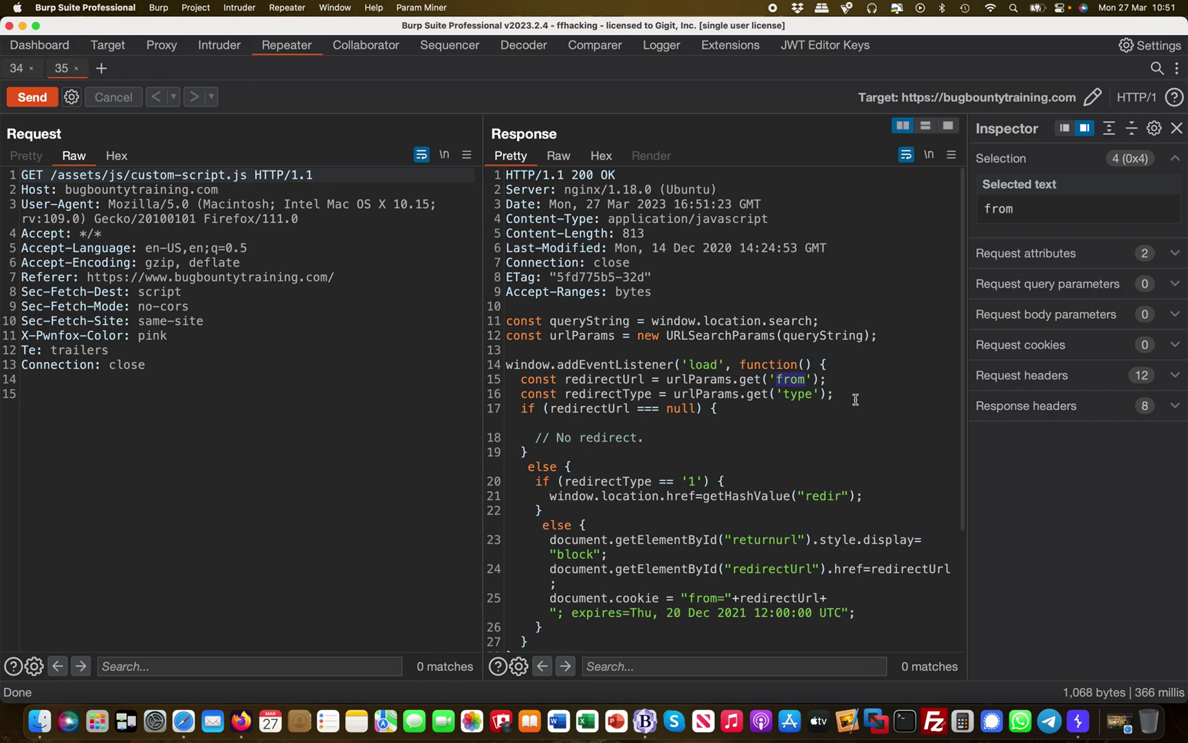
pyautogui.scroll(-1, 852, 399)
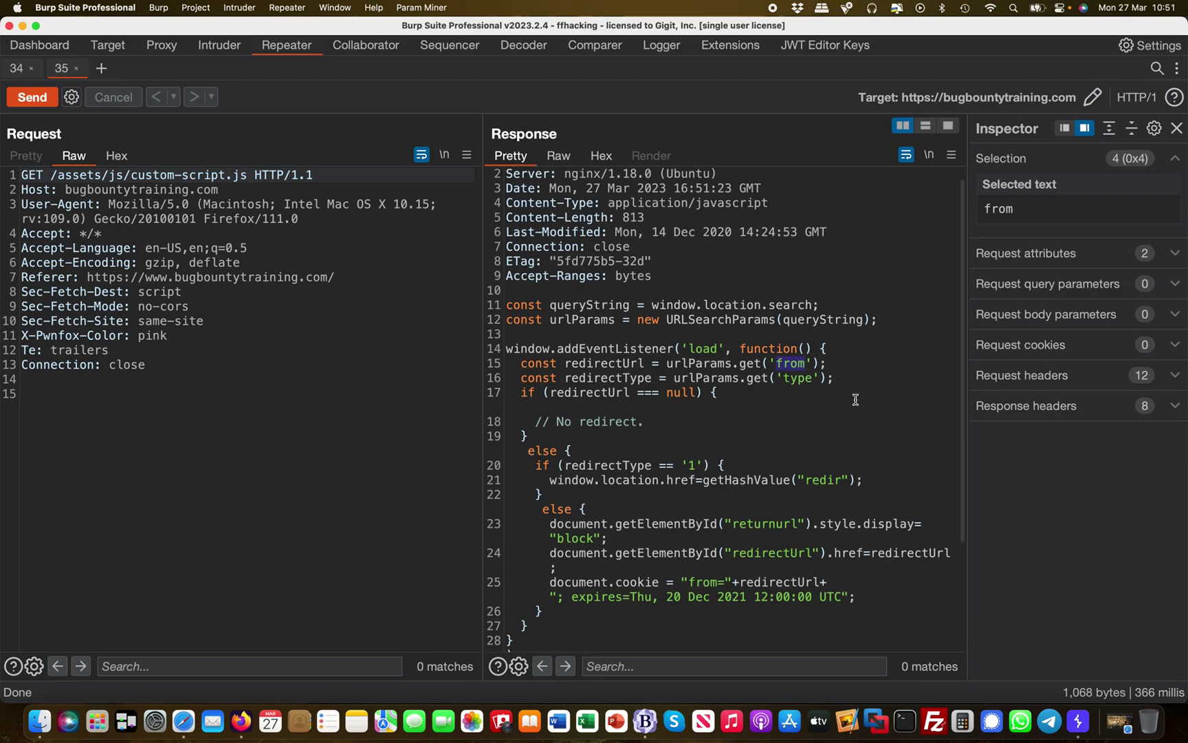
pyautogui.doubleClick(752, 486)
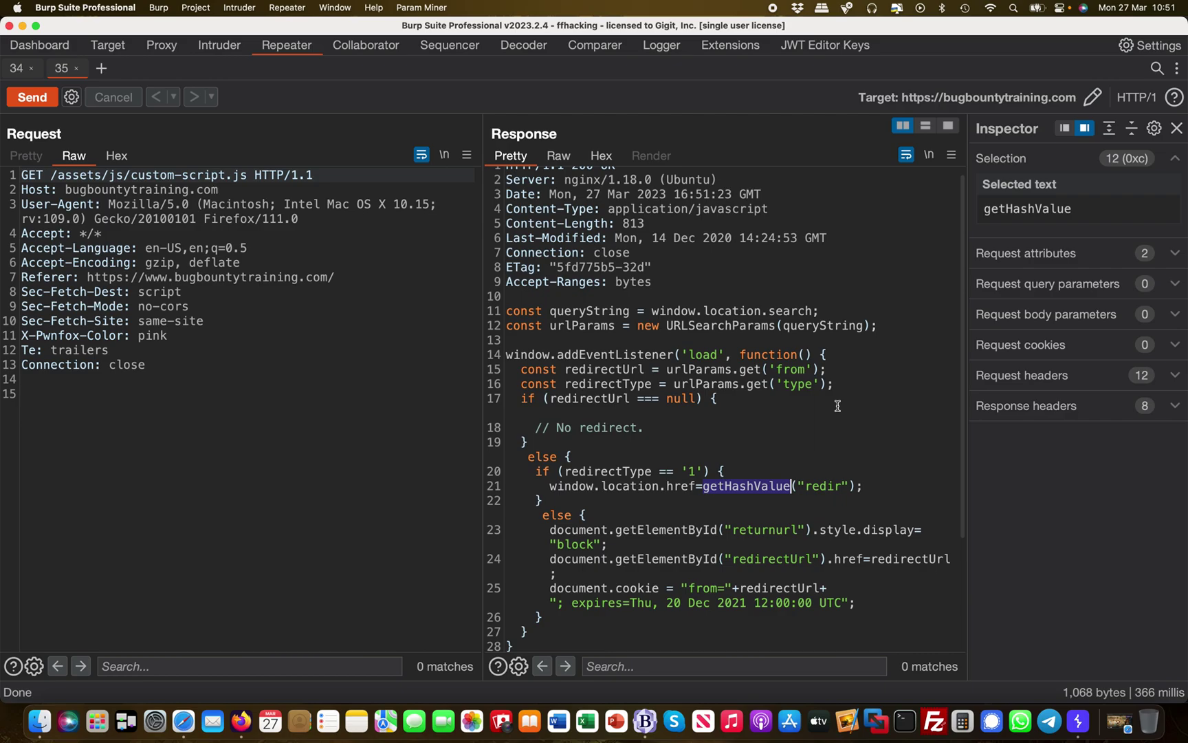
pyautogui.click(824, 498)
pyautogui.doubleClick(825, 487)
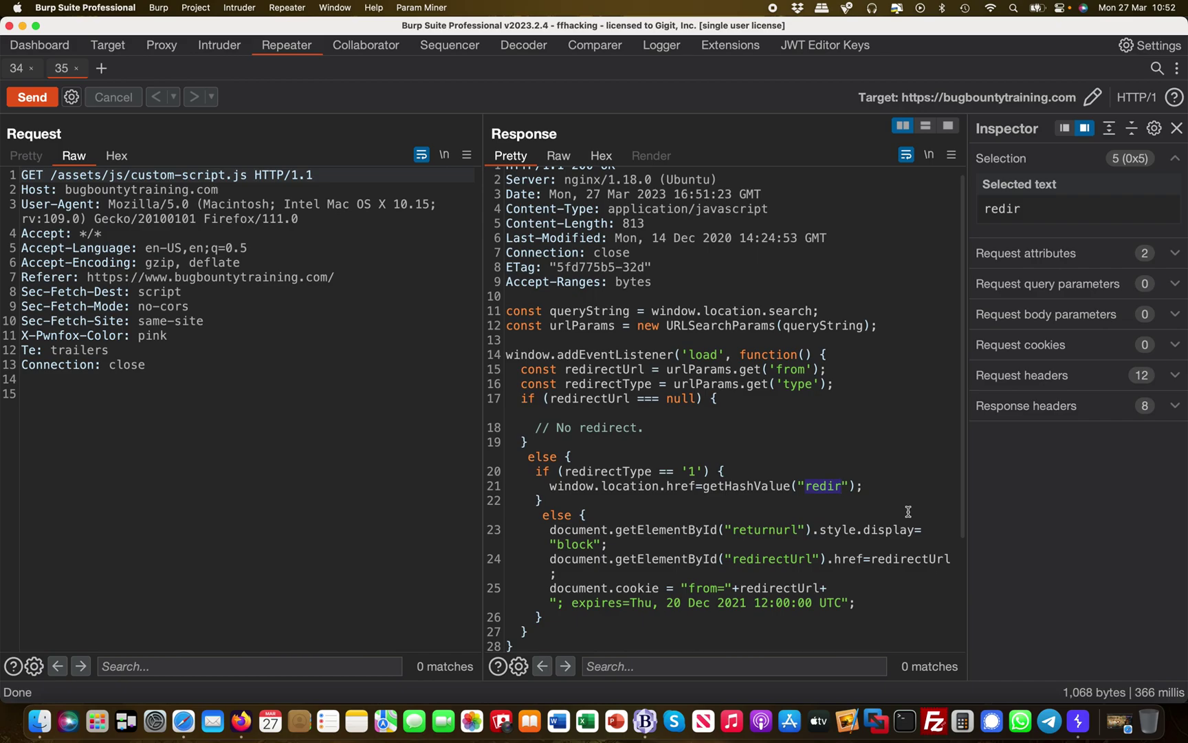
pyautogui.scroll(1, 850, 460)
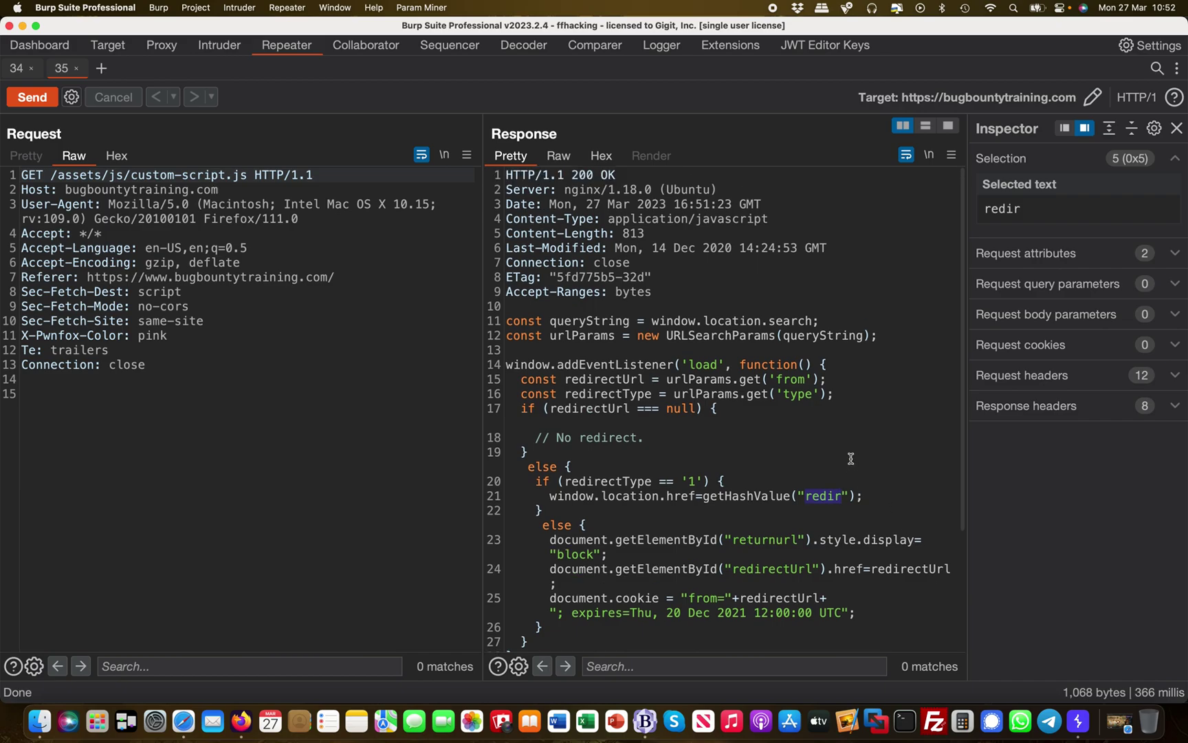
pyautogui.doubleClick(797, 394)
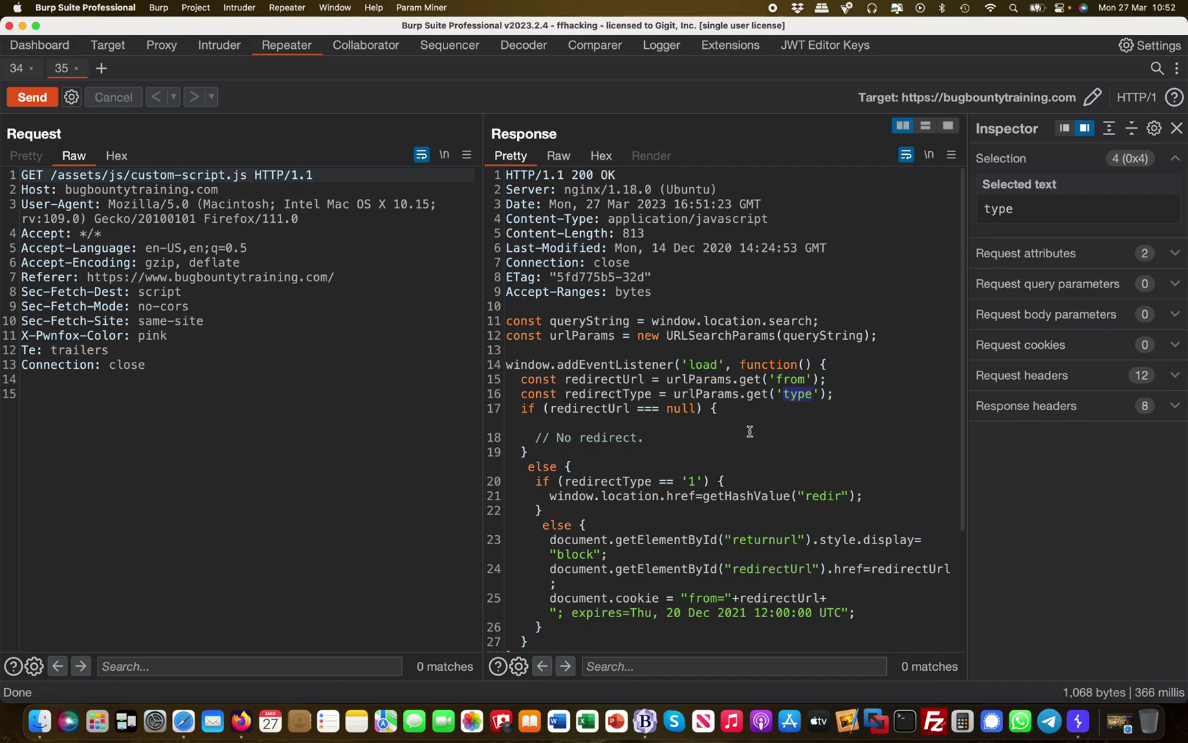
# Step: Highlight the redirectType '1' check, hash redirect line, returnurl/redirectUrl lines, and 'from'
pyautogui.click(699, 481)
pyautogui.moveTo(702, 481); pyautogui.dragTo(534, 484)
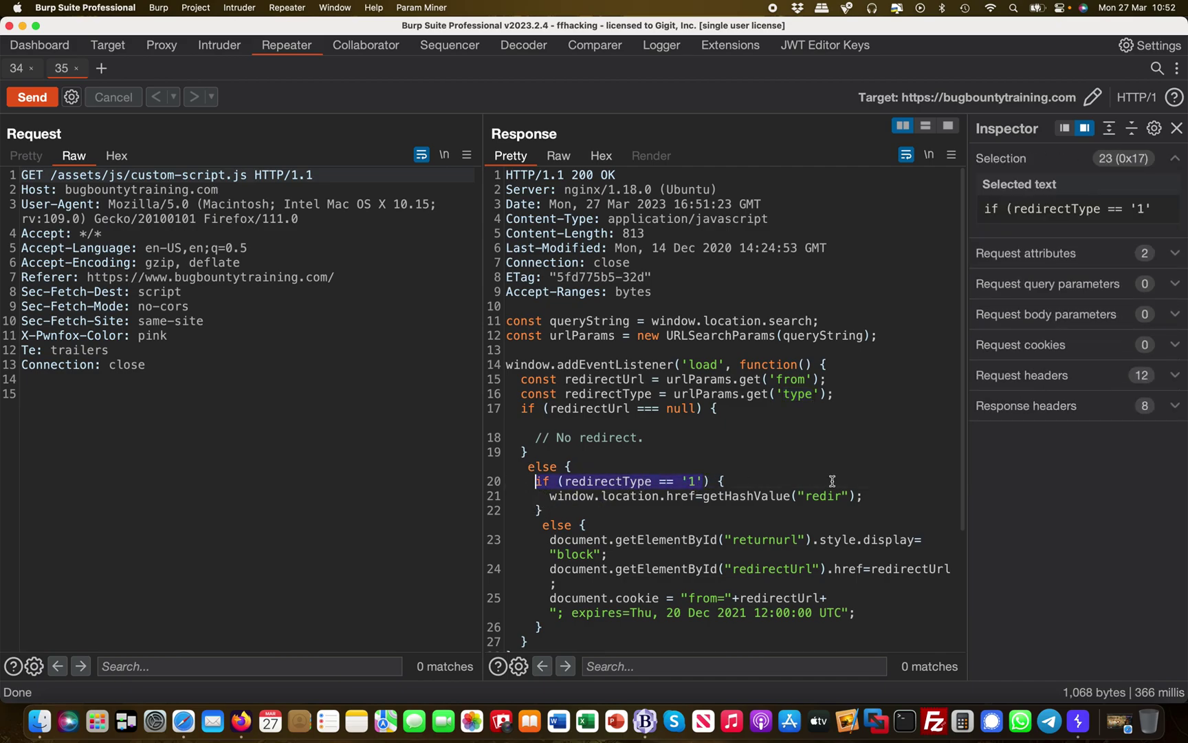
pyautogui.click(871, 494)
pyautogui.moveTo(872, 495)
pyautogui.mouseDown()
pyautogui.moveTo(641, 483)
pyautogui.moveTo(537, 500)
pyautogui.mouseUp()
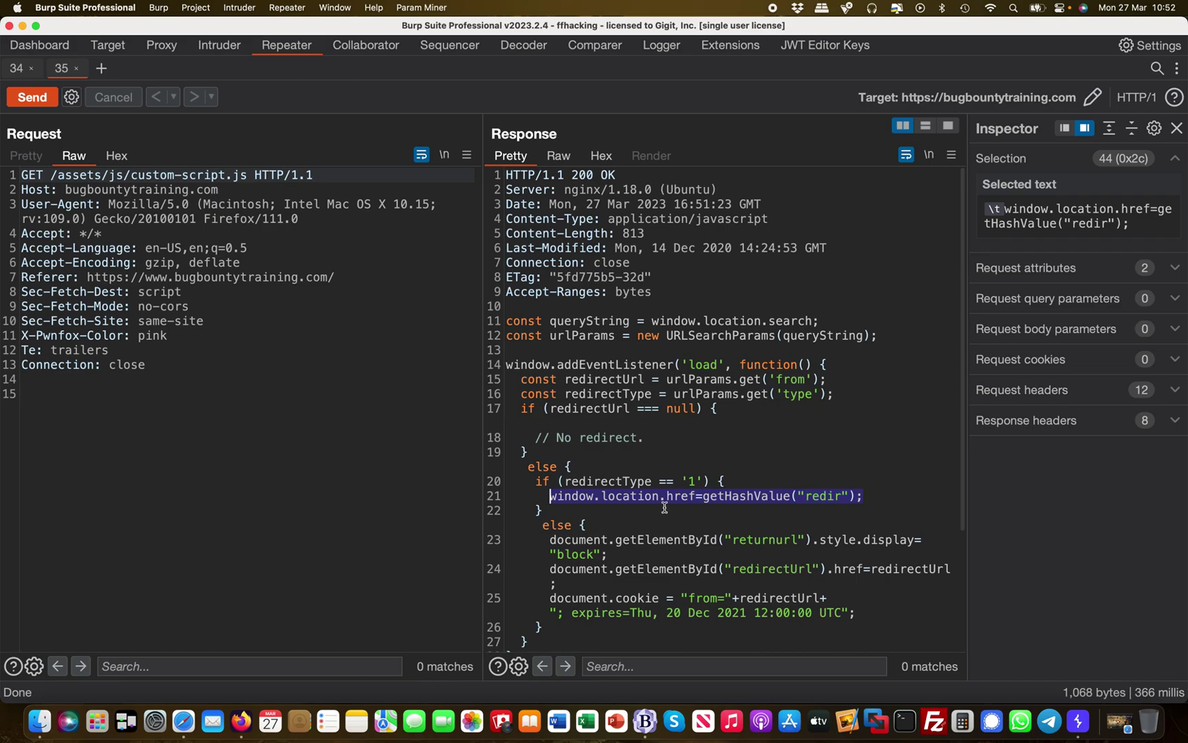
pyautogui.moveTo(602, 538)
pyautogui.mouseDown()
pyautogui.moveTo(654, 570)
pyautogui.moveTo(733, 575)
pyautogui.mouseUp()
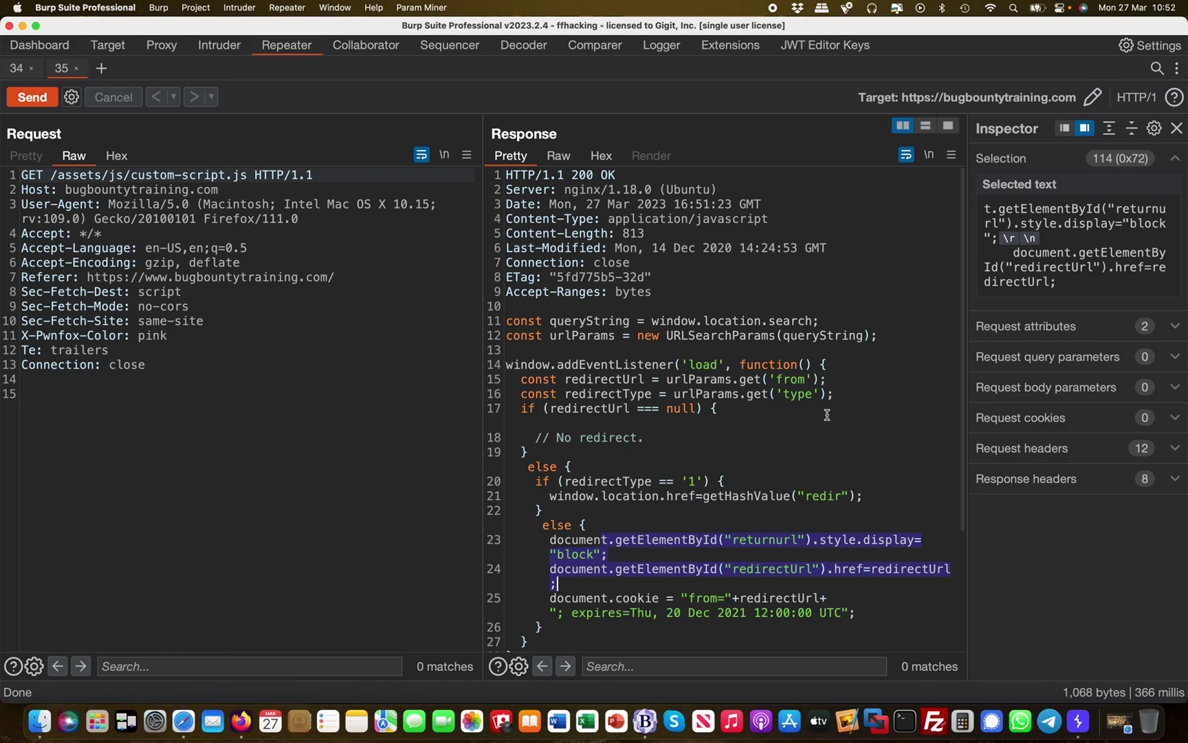
pyautogui.doubleClick(797, 380)
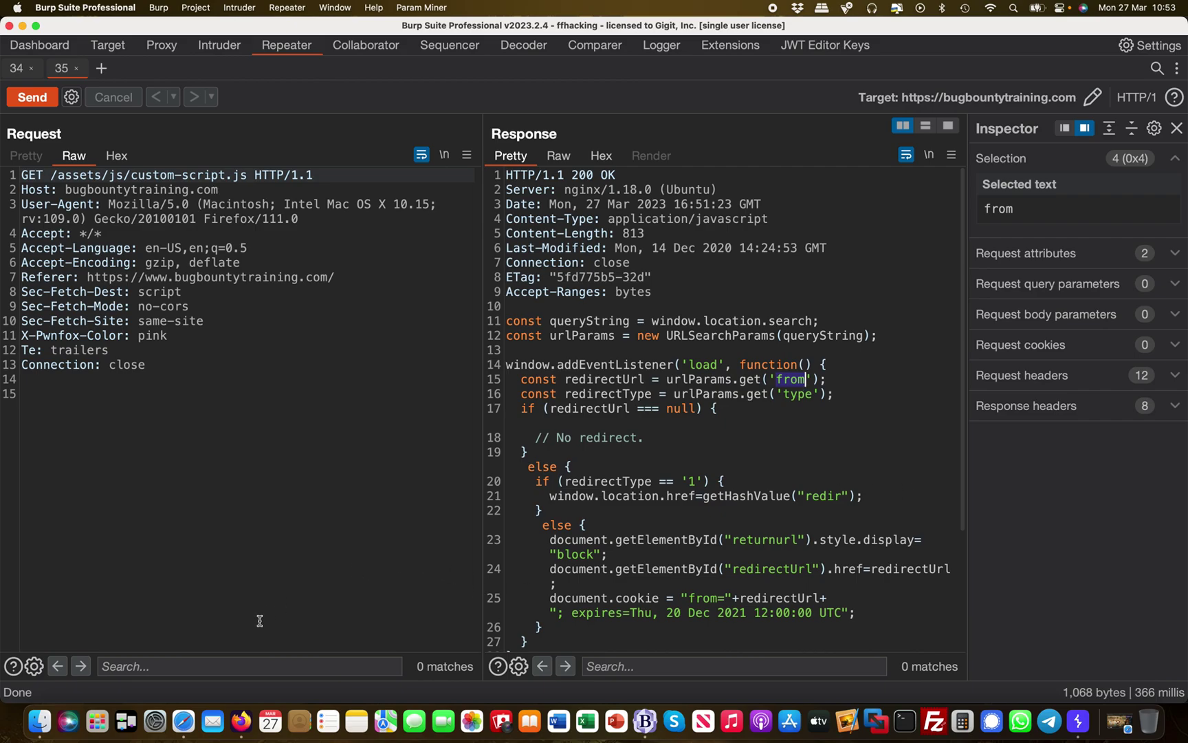
# Step: Edit the FastFood Hackings address to add ?from=&, fixing autofill, a typo and stray quotes
pyautogui.click(245, 722)
pyautogui.click(427, 59)
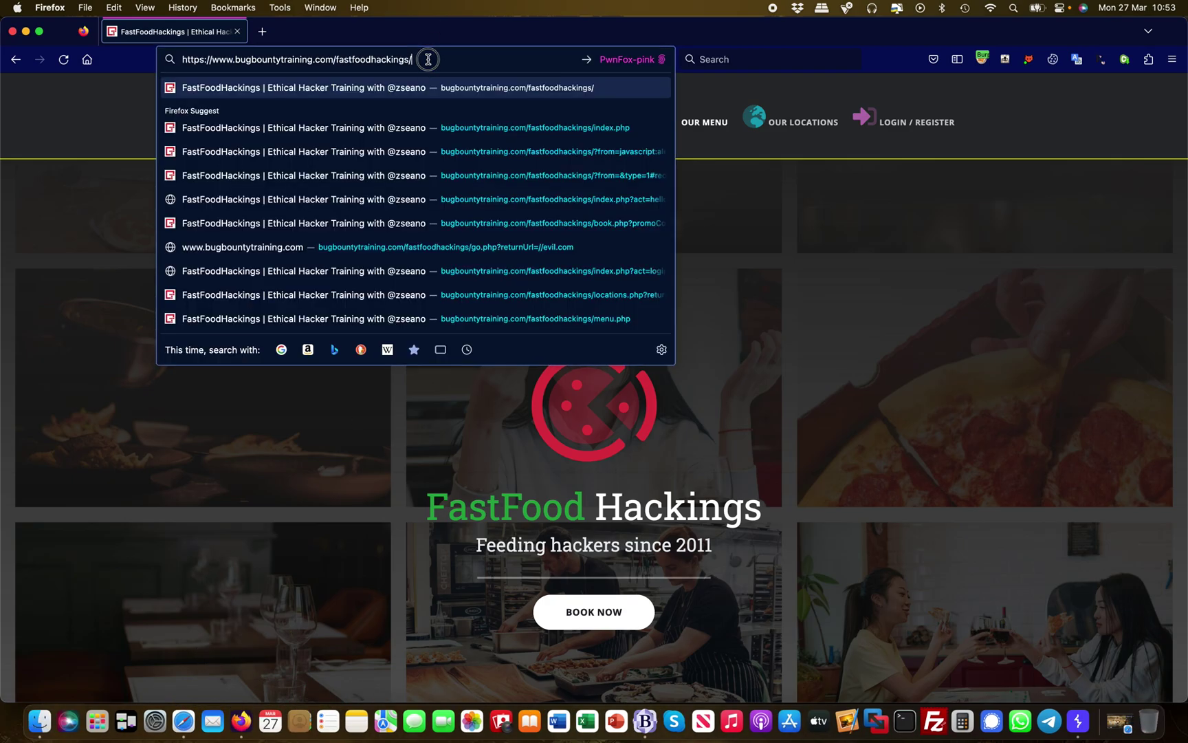
pyautogui.write('?')
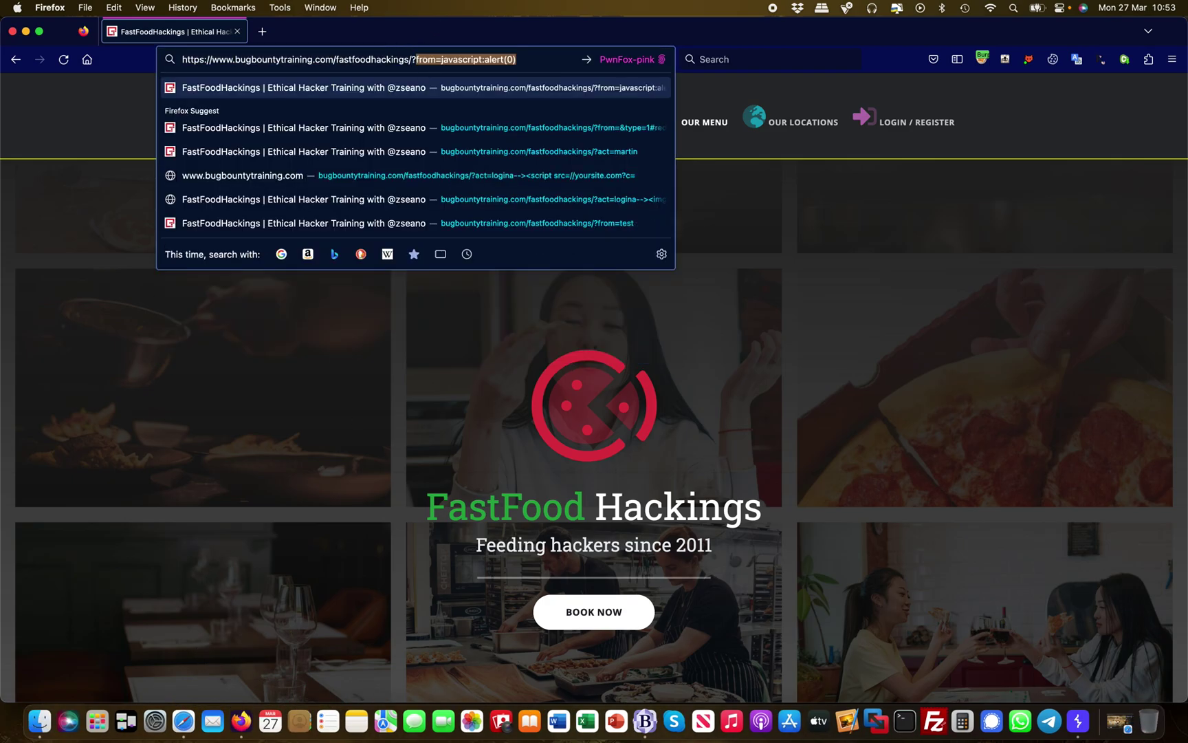
pyautogui.write('fr')
pyautogui.press('BackSpace')
pyautogui.press('BackSpace')
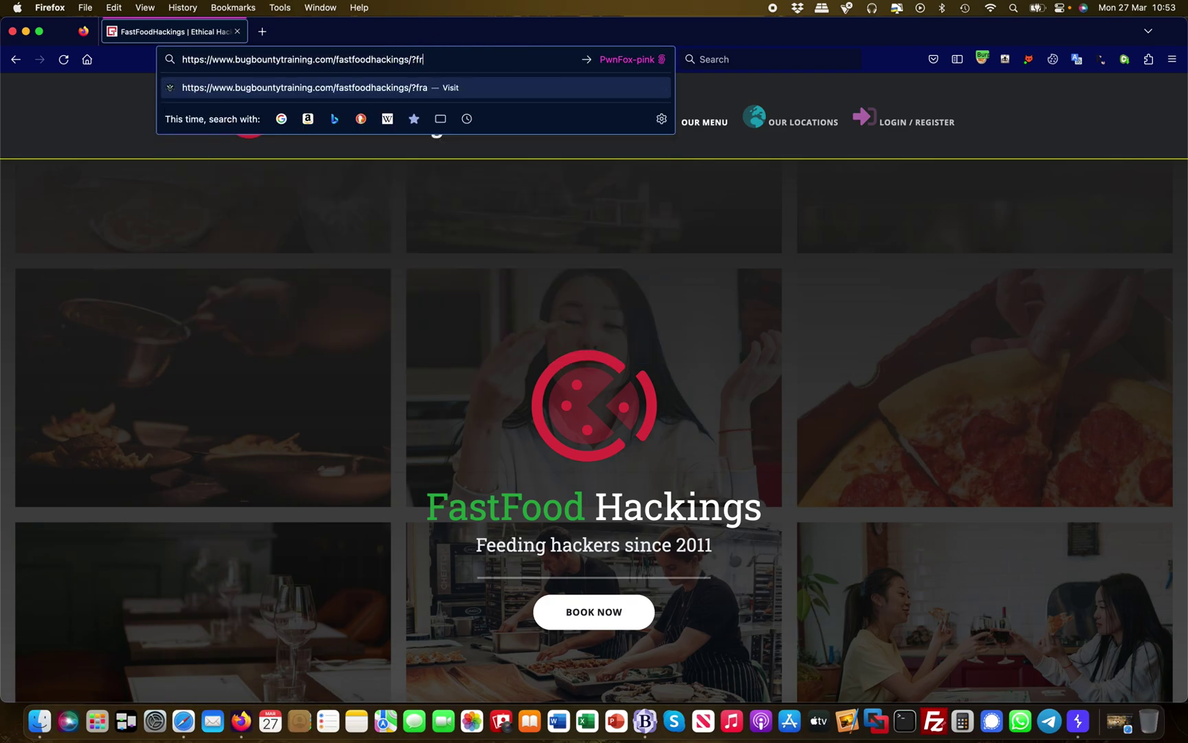
pyautogui.write('ome')
pyautogui.press('BackSpace')
pyautogui.press('BackSpace')
pyautogui.press('BackSpace')
pyautogui.write('r')
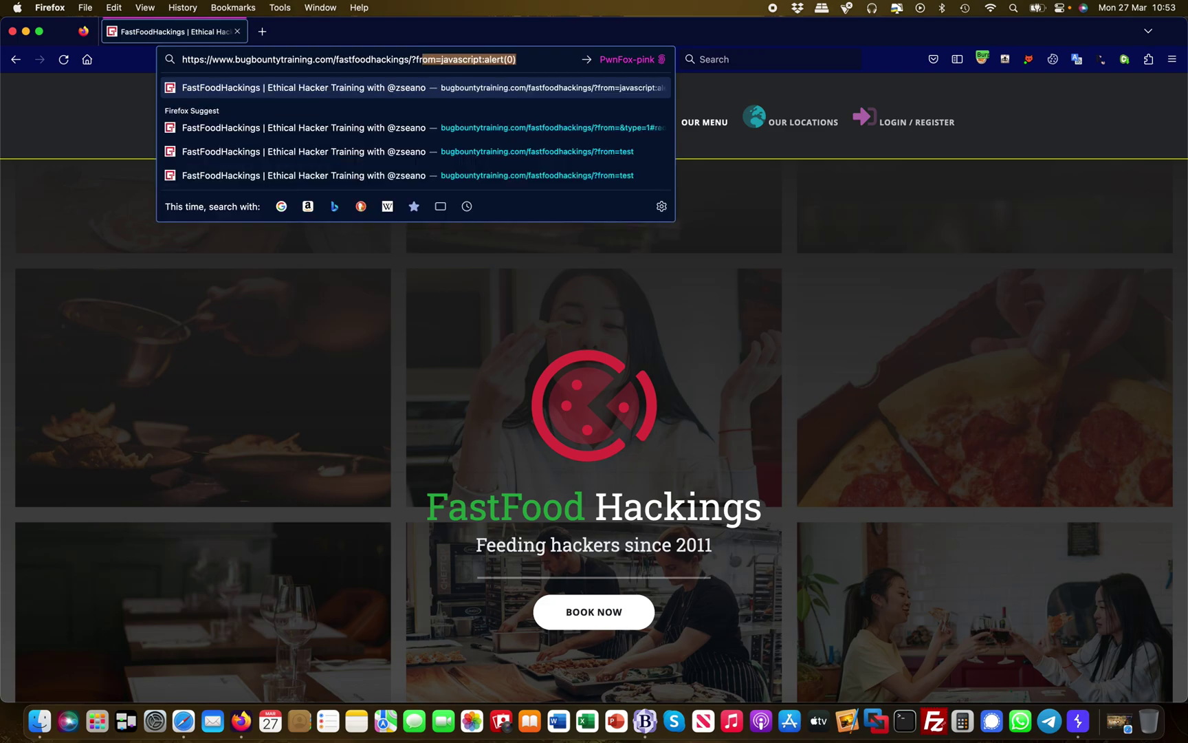
pyautogui.write('ome')
pyautogui.press('BackSpace')
pyautogui.write('=')
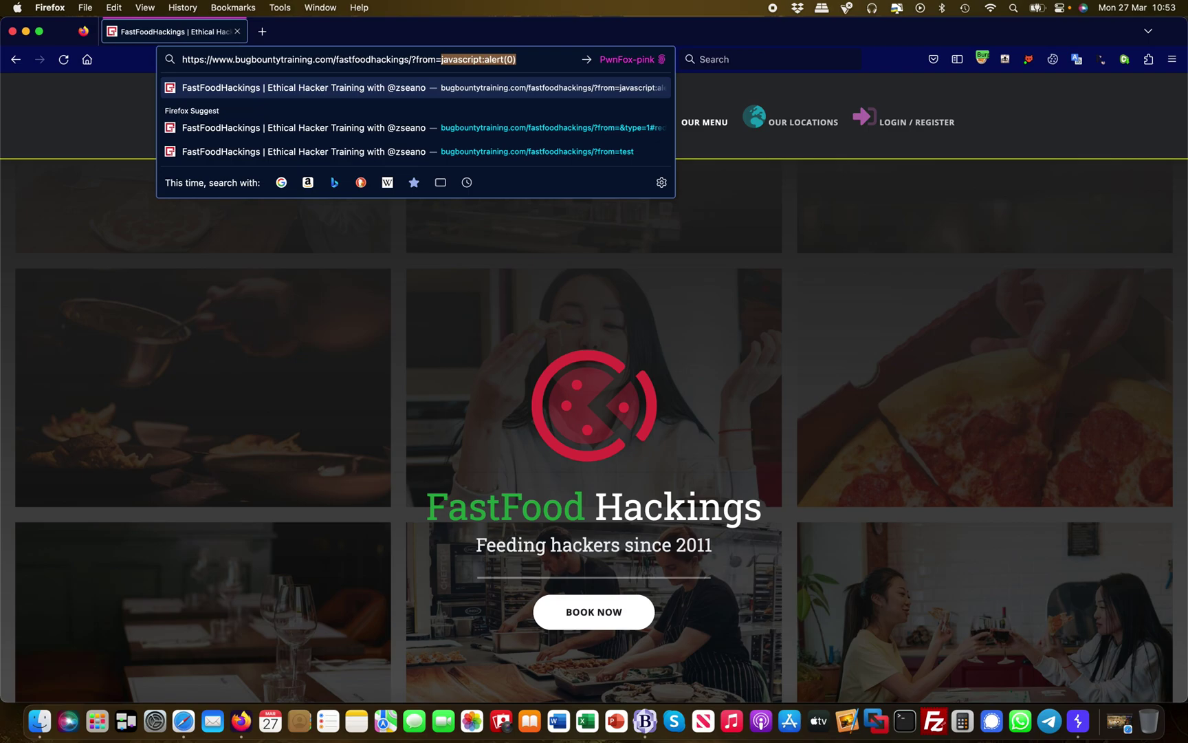
pyautogui.write('""')
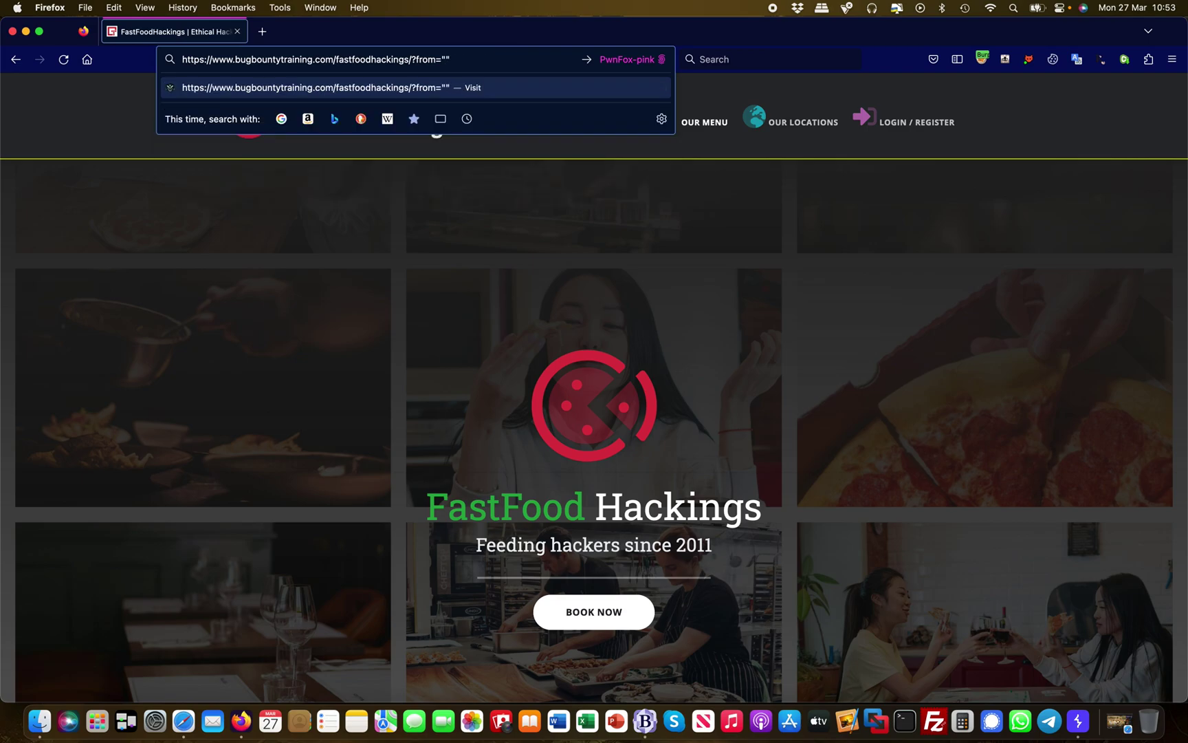
pyautogui.press('BackSpace')
pyautogui.press('BackSpace')
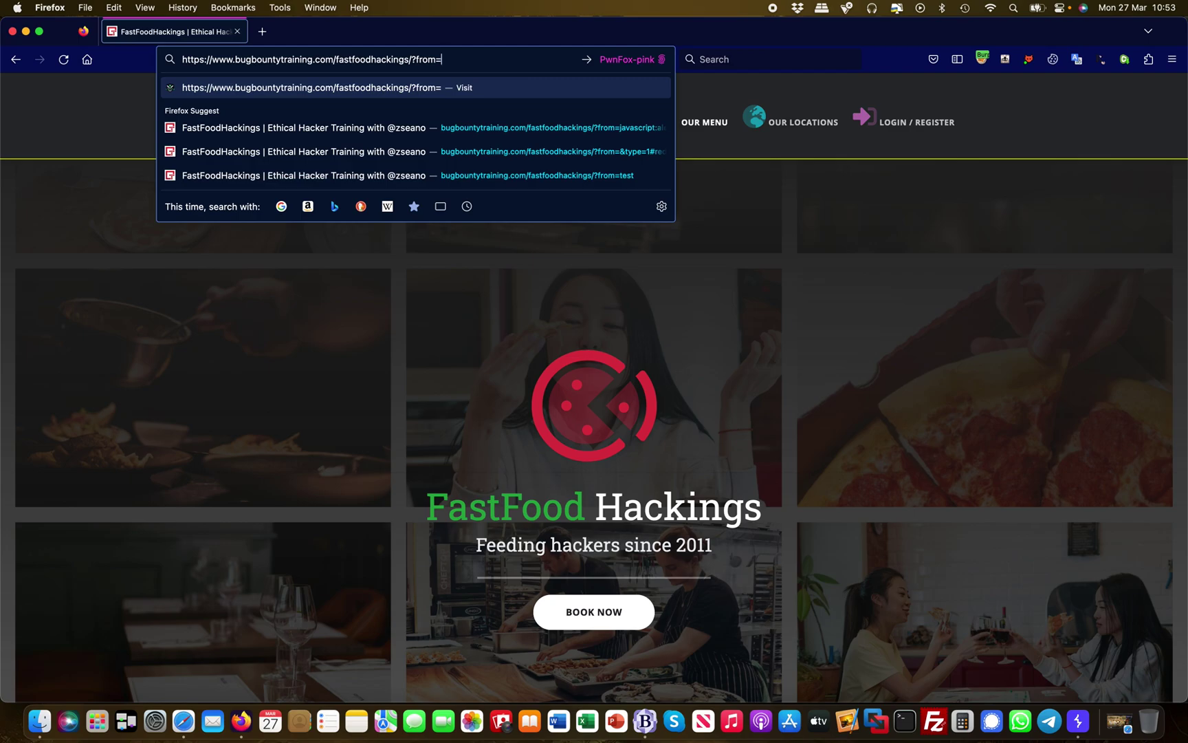
pyautogui.write('&')
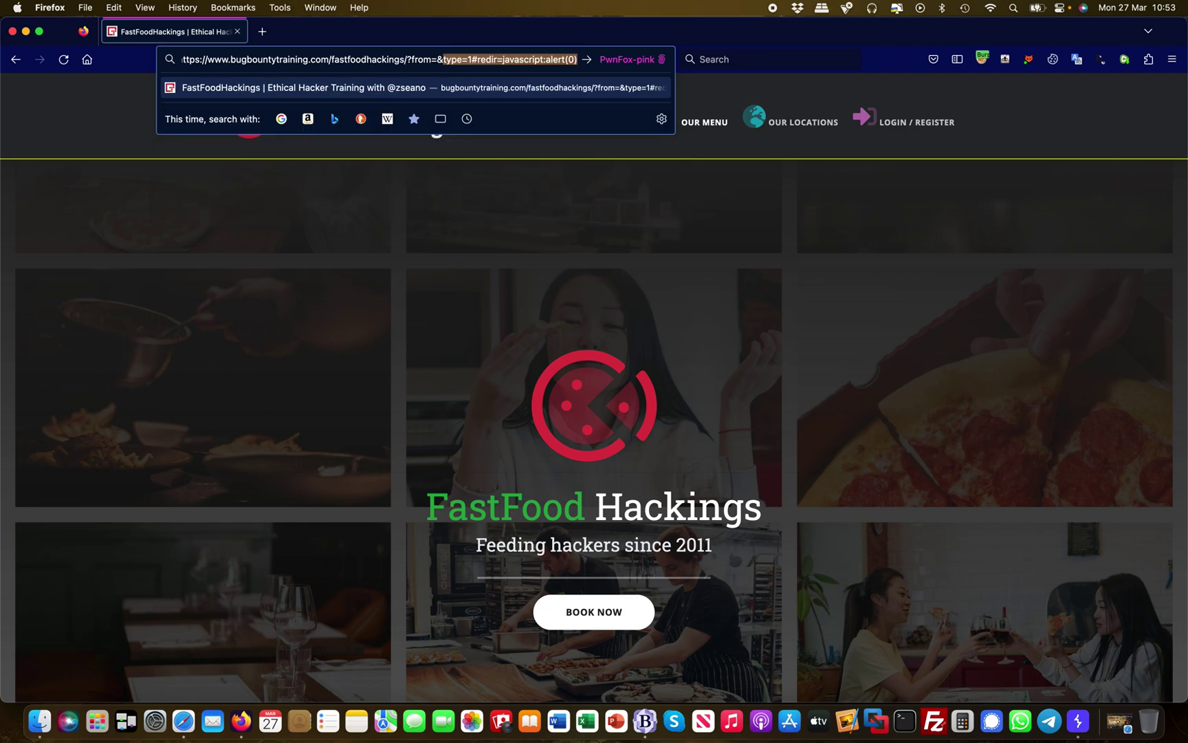
# Step: Accept the autofilled type=1#redir=javascript:alert(0) and check the payload and type=1 part
pyautogui.click(467, 60)
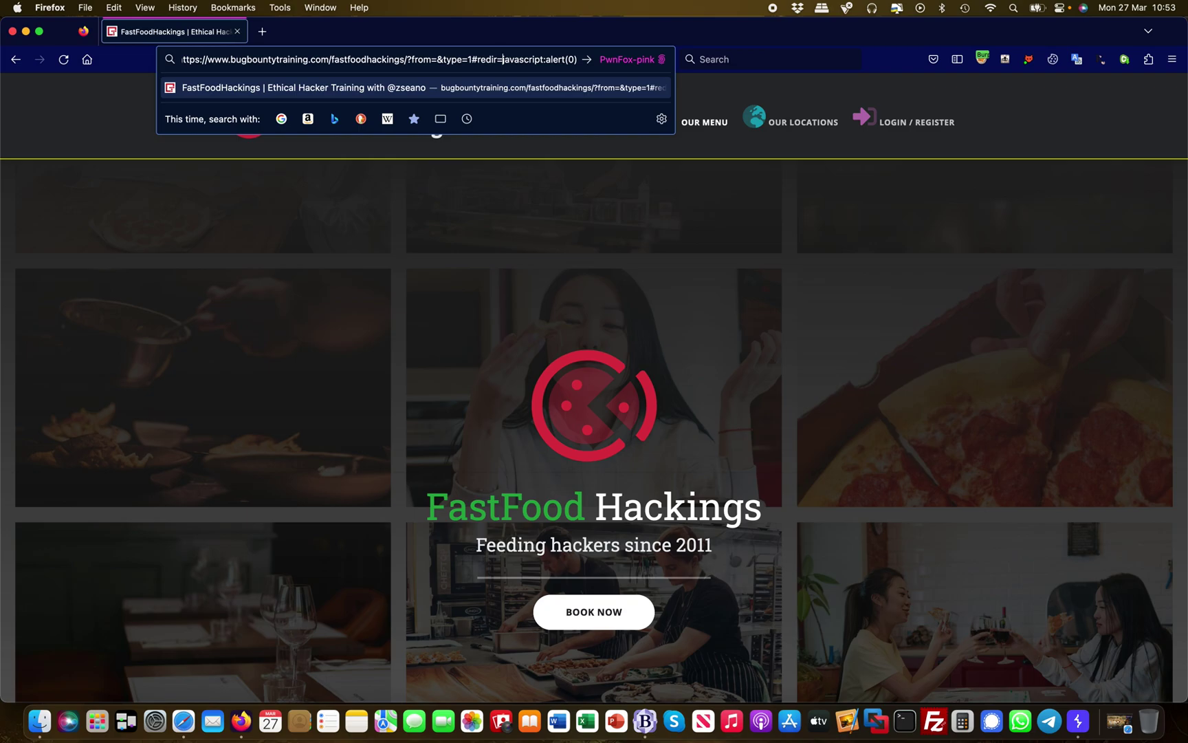
pyautogui.press('Right')
pyautogui.press('Right')
pyautogui.press('Right')
pyautogui.press('Right')
pyautogui.press('Right')
pyautogui.press('Right')
pyautogui.press('Right')
pyautogui.press('Left')
pyautogui.press('Left')
pyautogui.press('Left')
pyautogui.press('Left')
pyautogui.press('Left')
pyautogui.press('Right')
pyautogui.press('Right')
pyautogui.press('Right')
# Step: Review the redir payload, load the crafted URL, and dismiss the alert showing 0
pyautogui.press('Left')
pyautogui.press('Left')
pyautogui.press('Left')
pyautogui.press('Right')
pyautogui.press('Right')
pyautogui.press('Right')
pyautogui.press('Right')
pyautogui.press('Right')
pyautogui.press('Right')
pyautogui.press('Return')
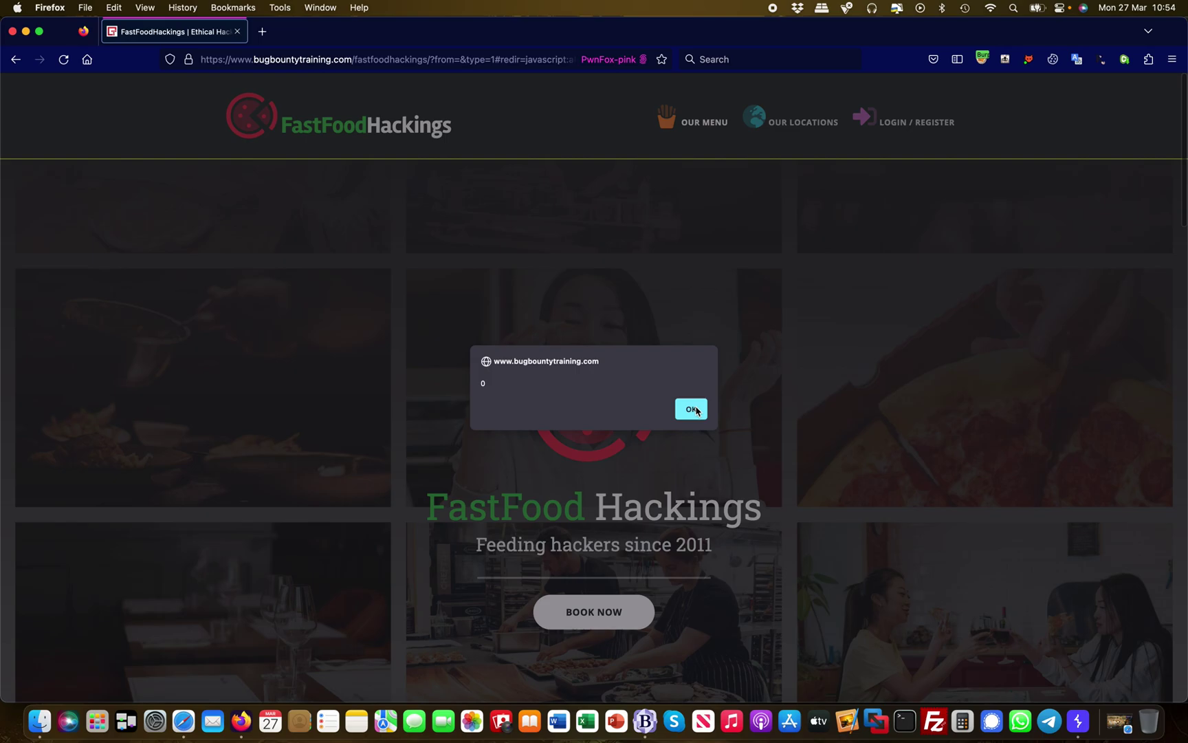
pyautogui.click(695, 410)
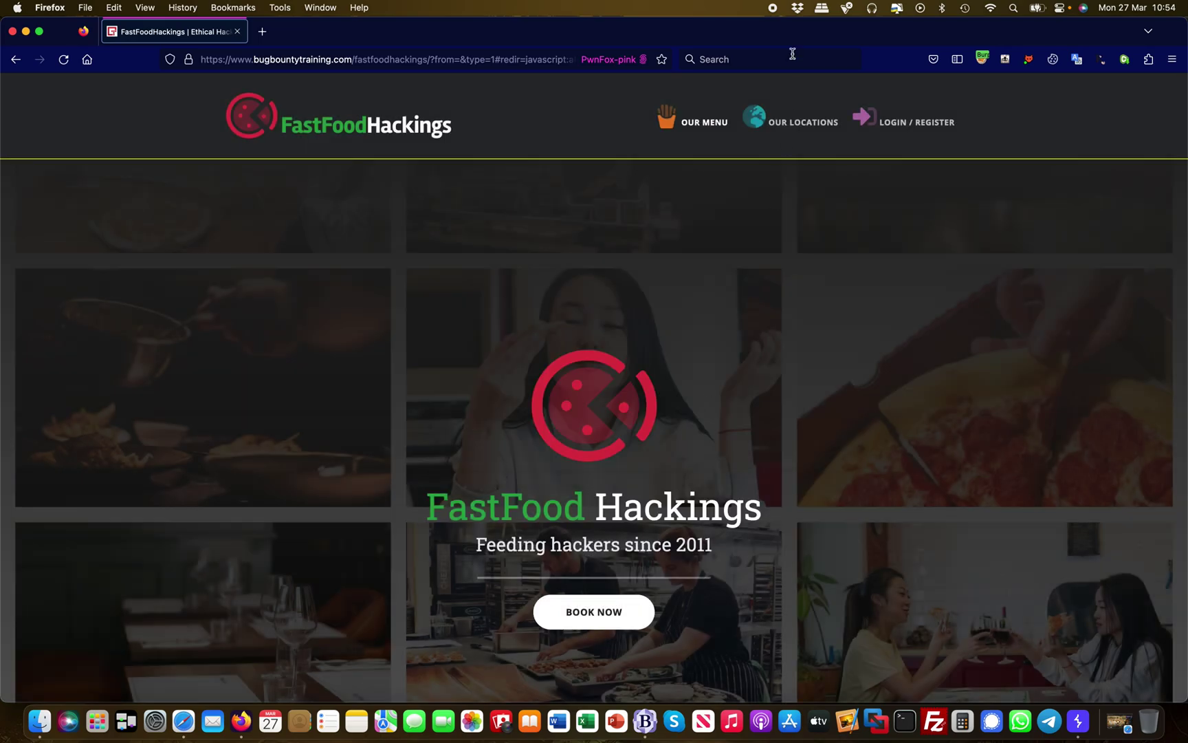